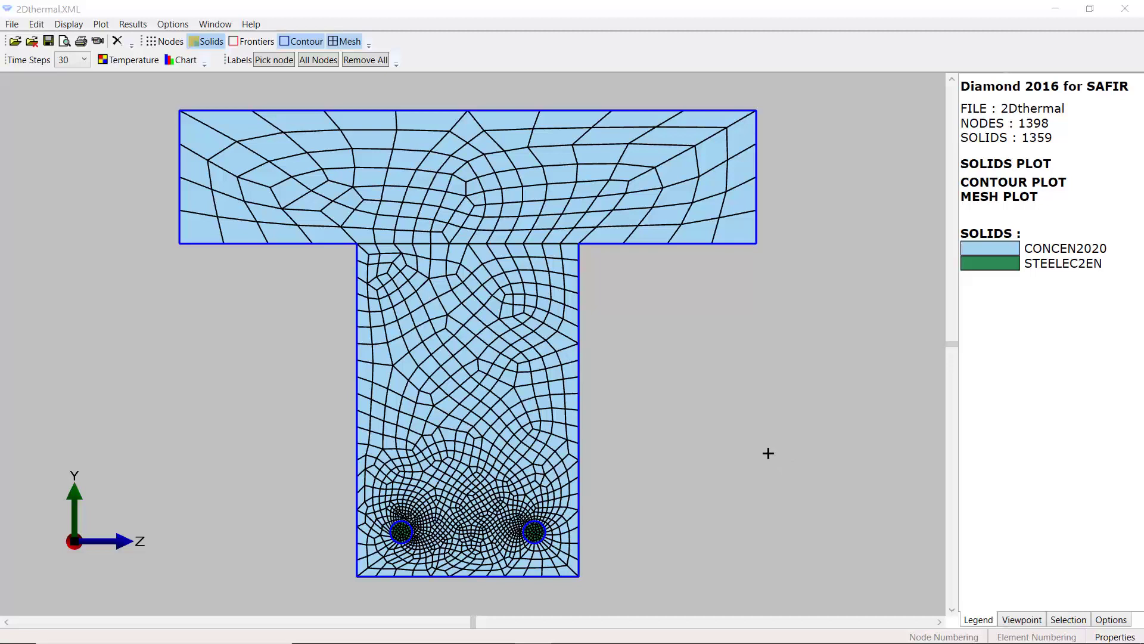
Launch gmsafir.py from the desktop in a maximized Gmsh window and list recent files
mouse_move(596, 639)
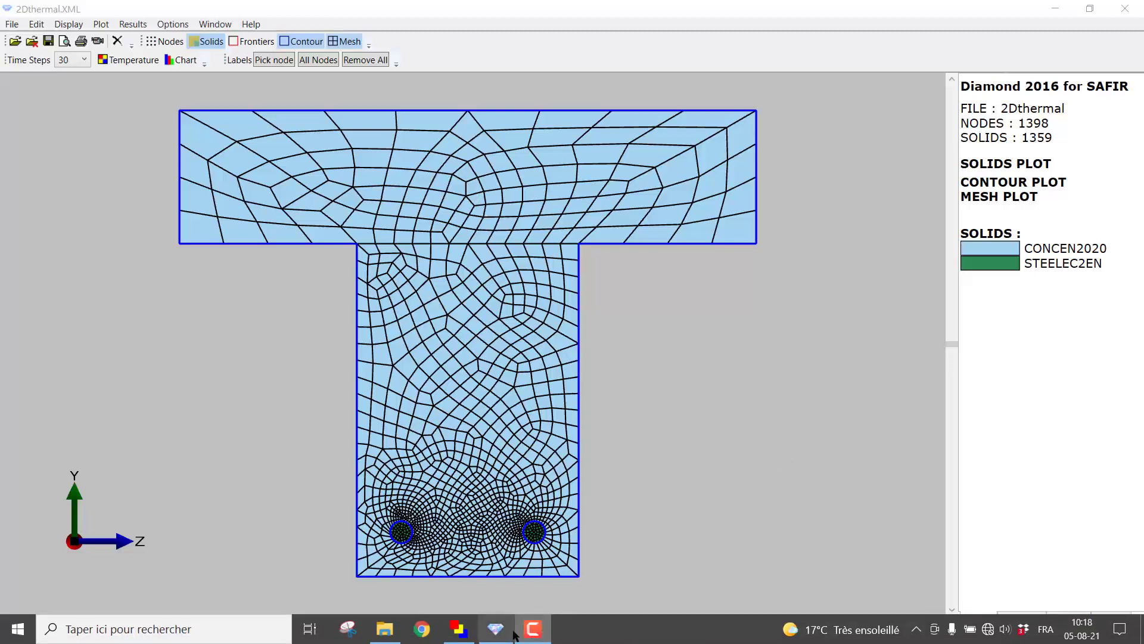
left_click(1055, 8)
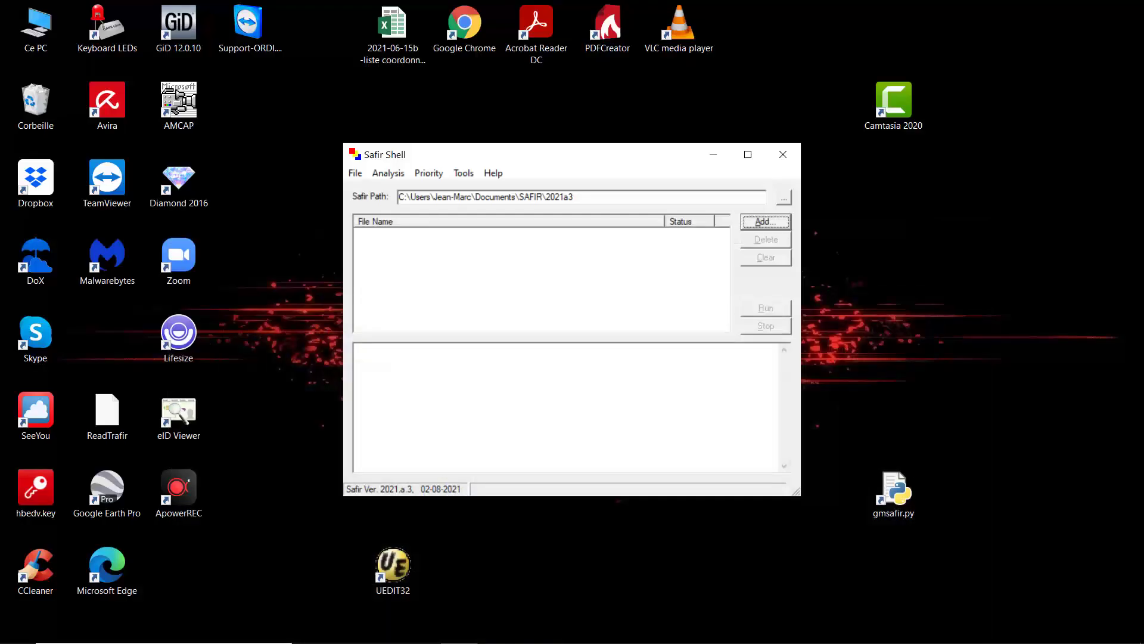
double_click(896, 490)
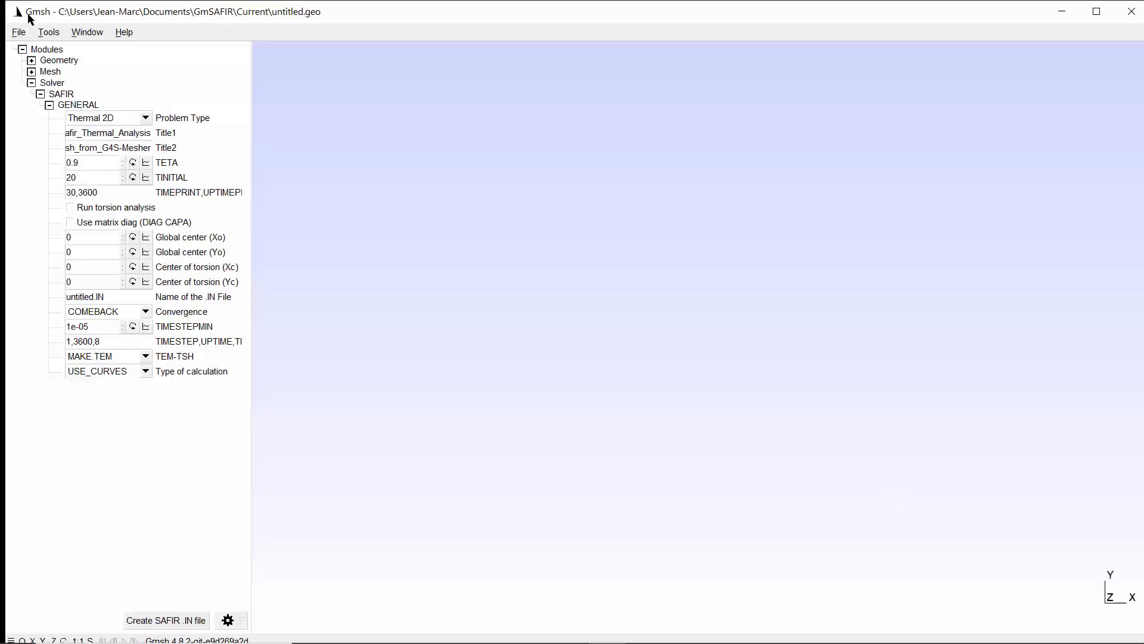
left_click(1094, 10)
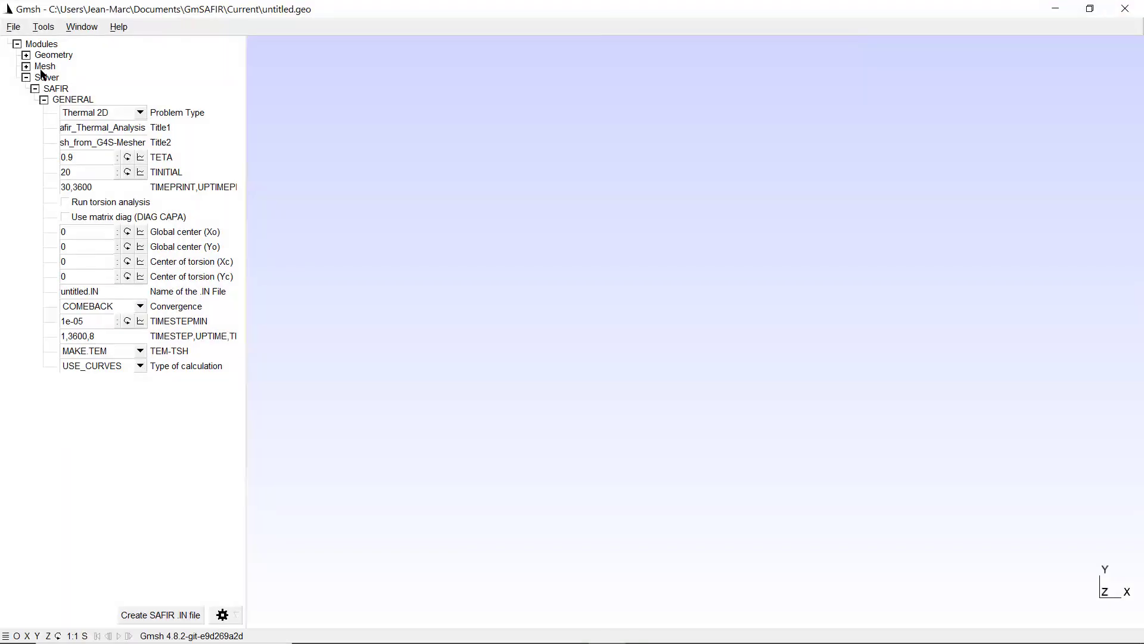
left_click(13, 27)
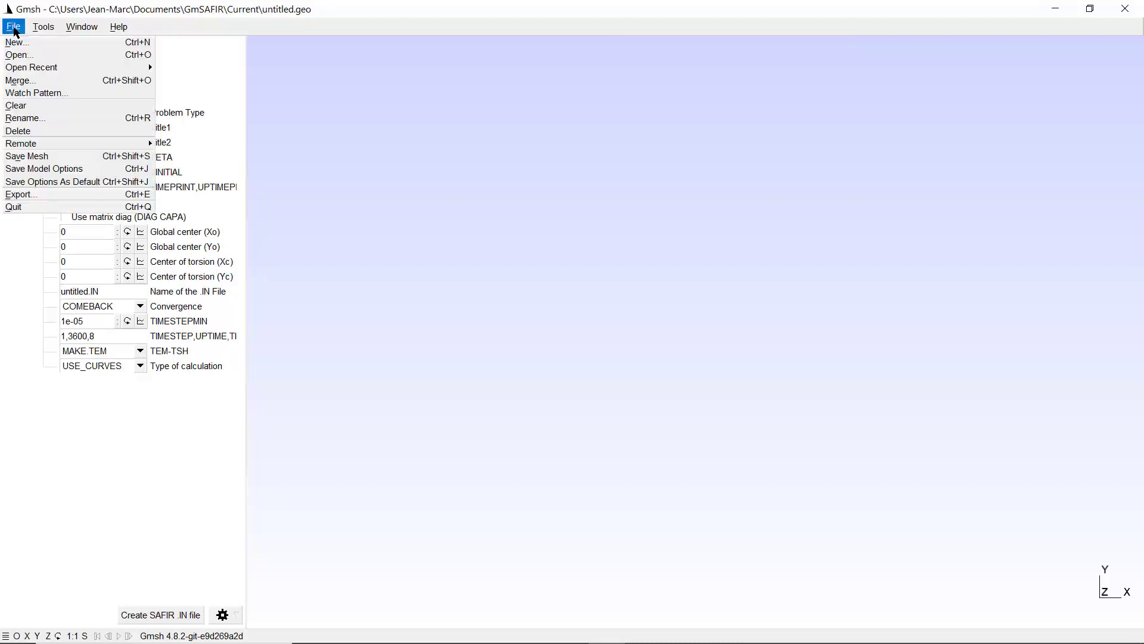
mouse_move(58, 68)
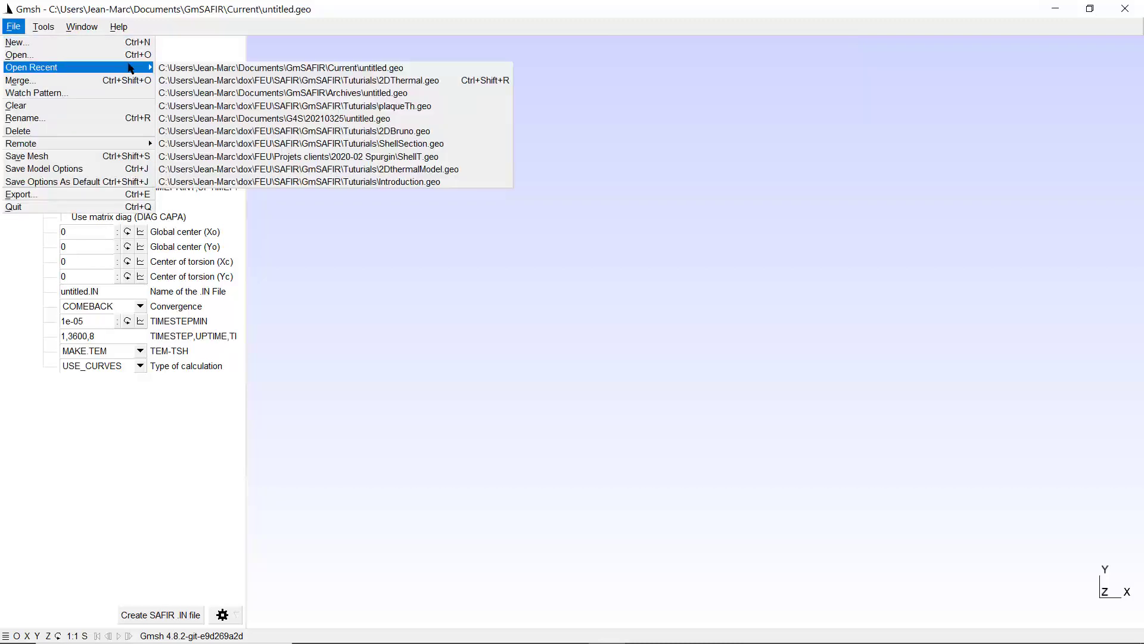
Open 2DThermal.geo, keep Run torsion analysis enabled, and name the input file 2DThermal-t.IN
left_click(336, 81)
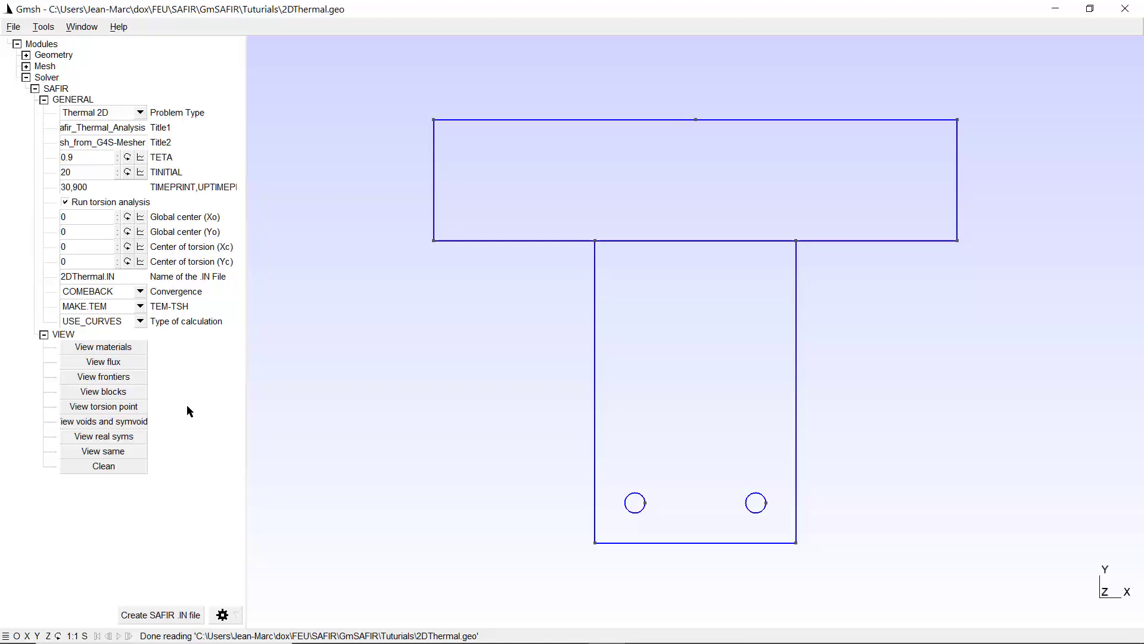
left_click(64, 202)
left_click(65, 202)
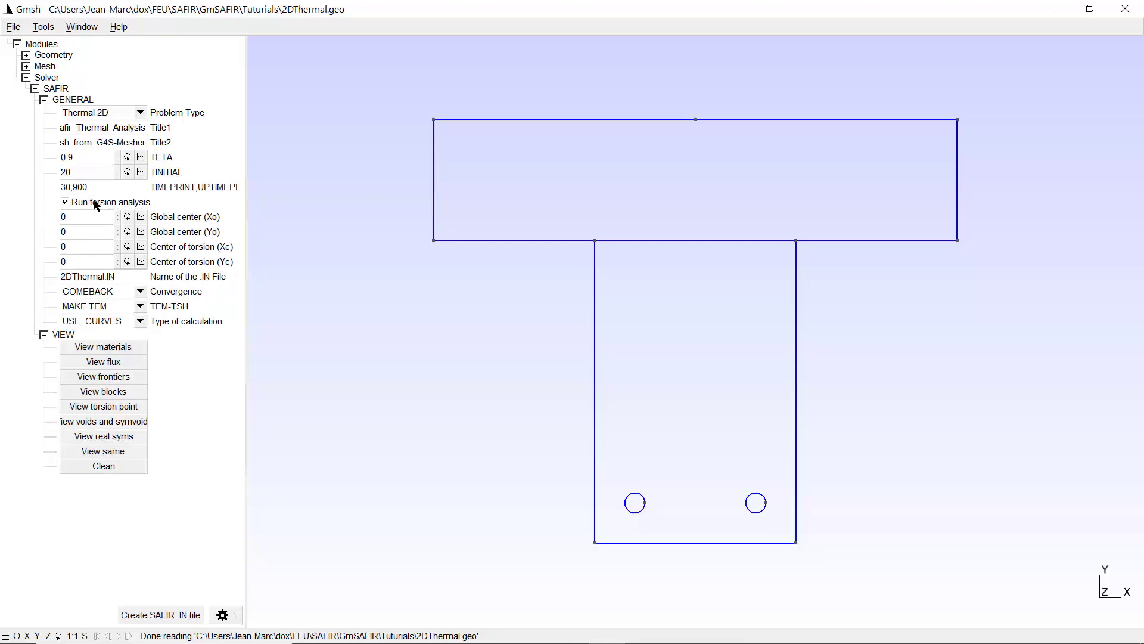
left_click(103, 276)
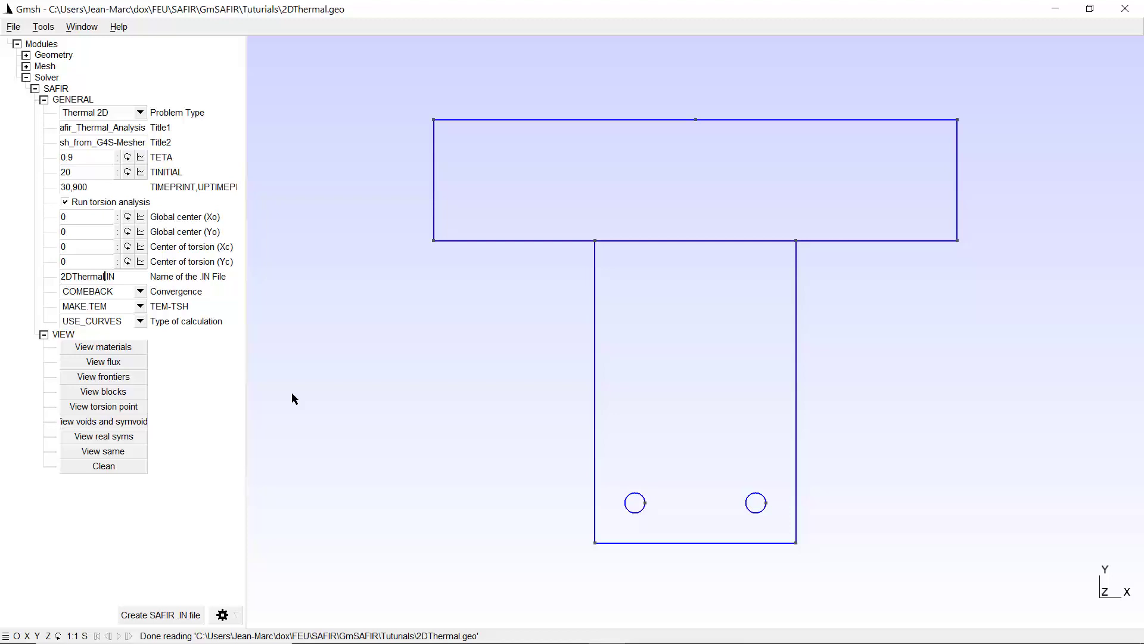
type("-t")
Assign Torsion Point Constraint to Point 7 at the T's top-edge midpoint
left_click(697, 121)
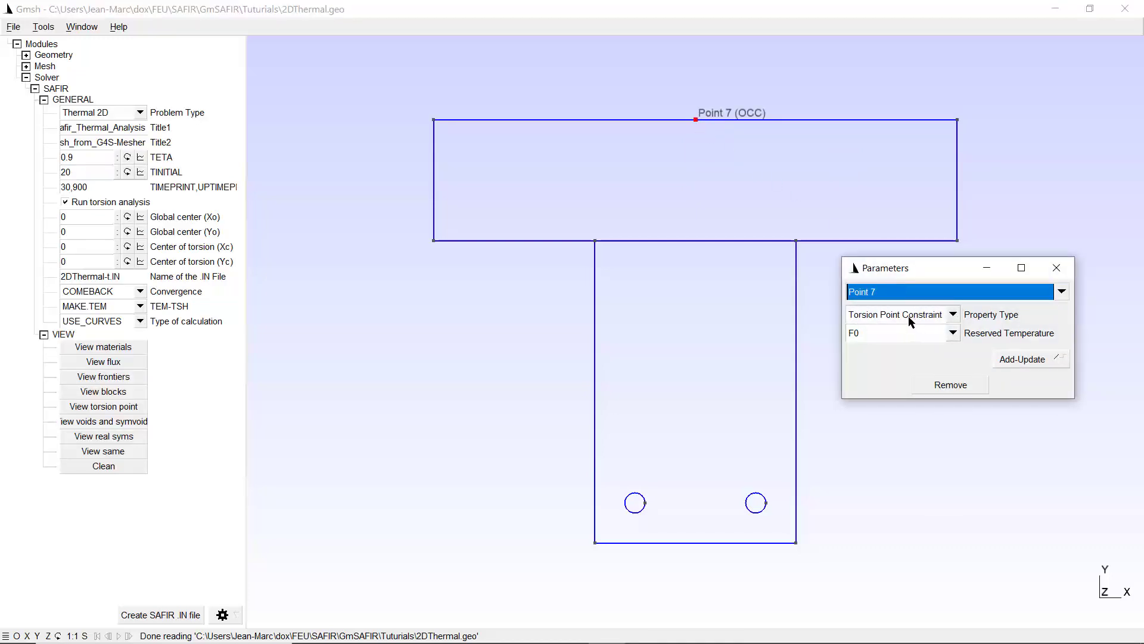
left_click(1024, 360)
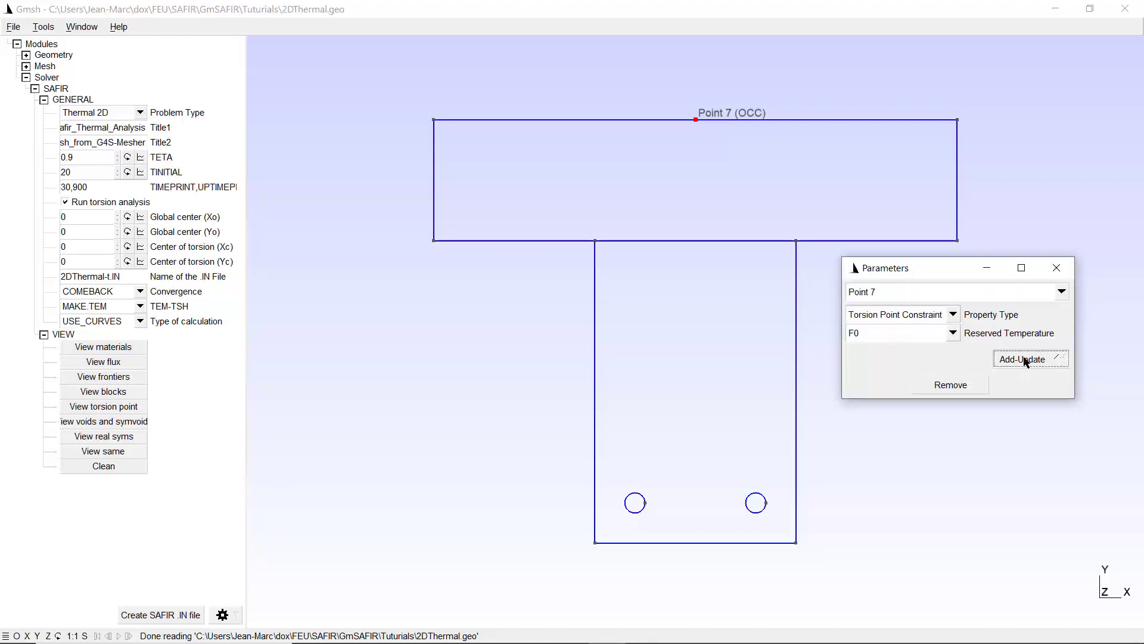
left_click(1057, 269)
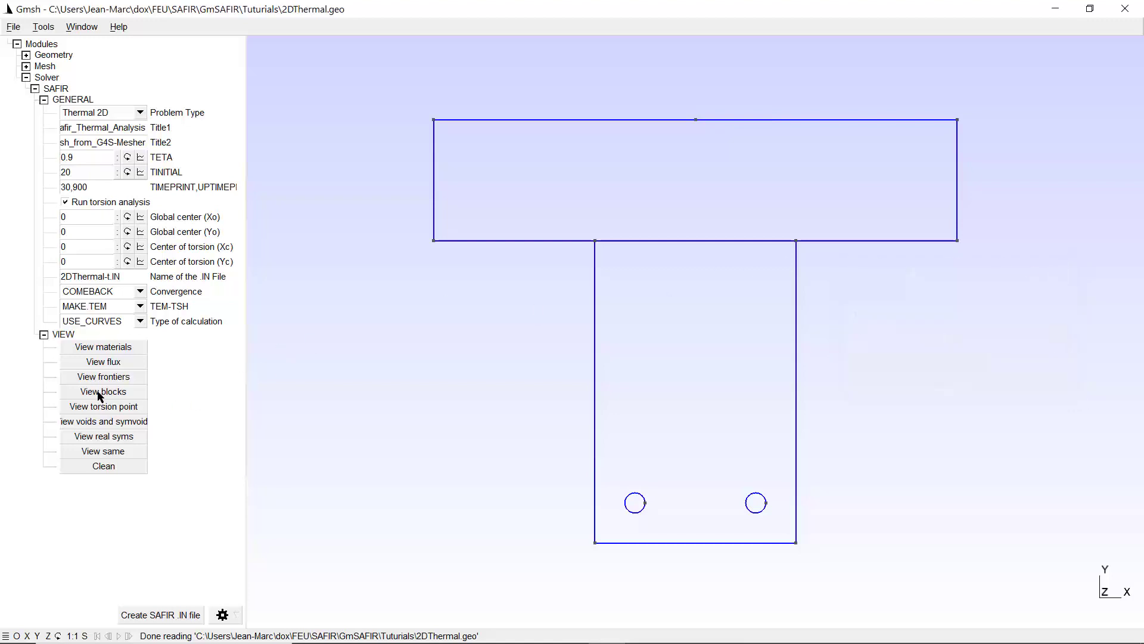
Show the torsion point on the geometry, clear that display, and expand the Mesh module
left_click(98, 409)
left_click(98, 468)
left_click(26, 67)
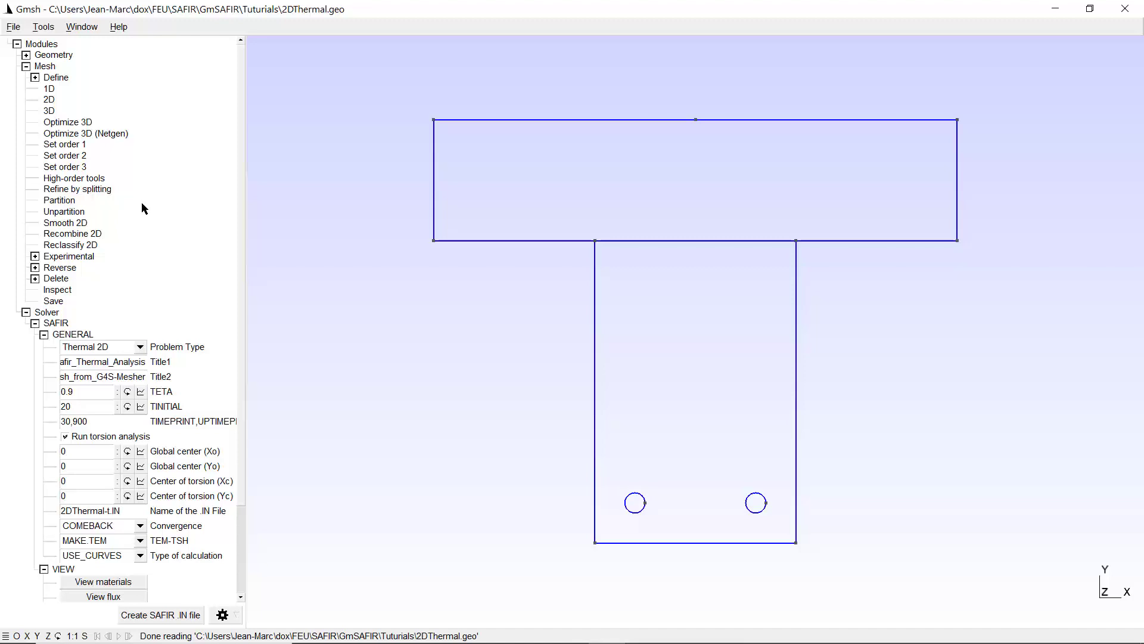
Mesh the T-section in 2D, colour it by material, refine twice by splitting, then recombine into quads
left_click(50, 101)
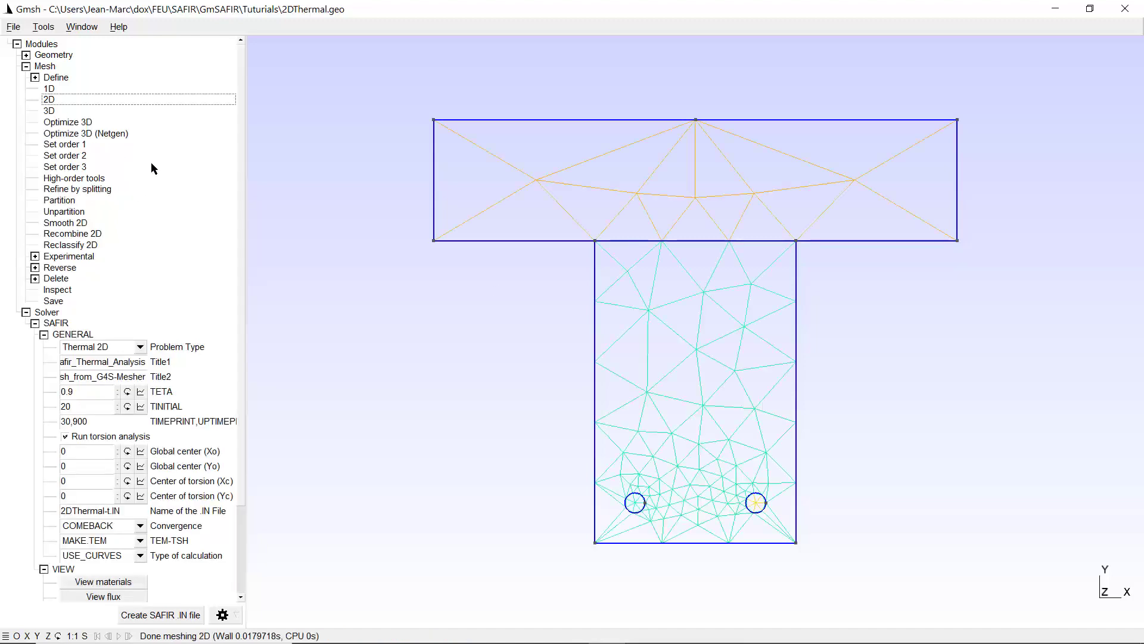
scroll(123, 480, "down", 5)
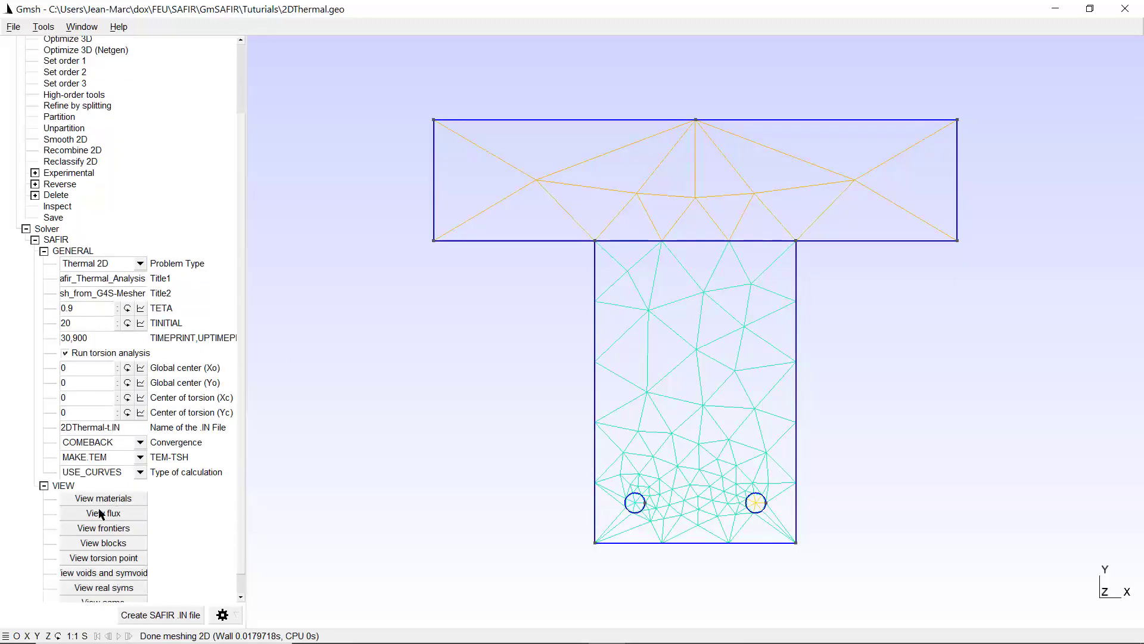
left_click(111, 500)
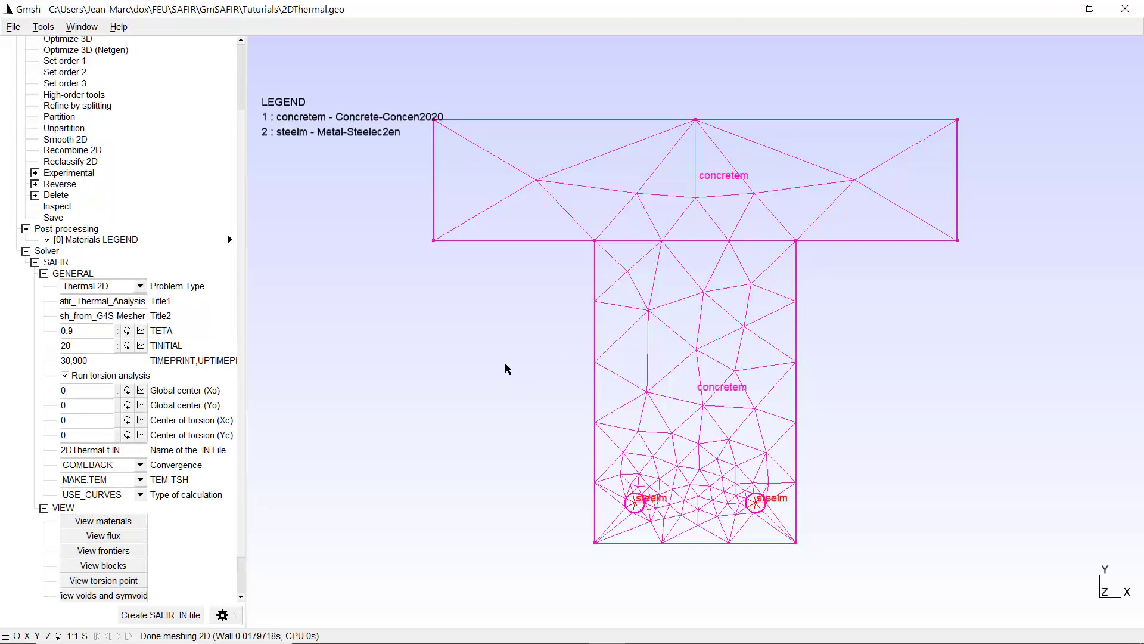
scroll(62, 139, "up", 4)
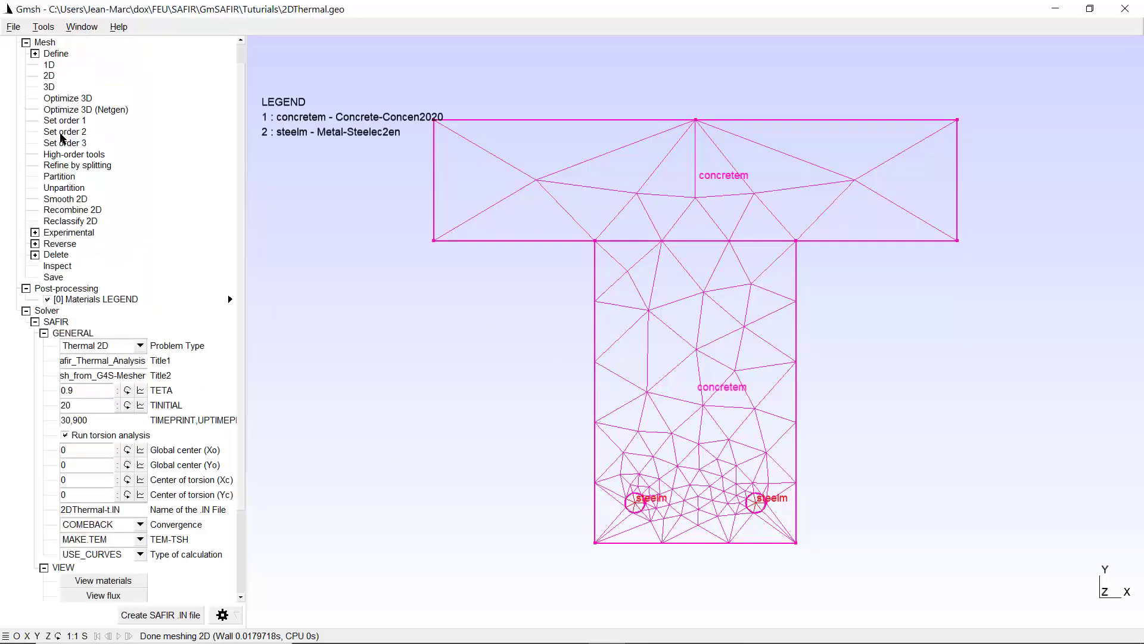
left_click(78, 166)
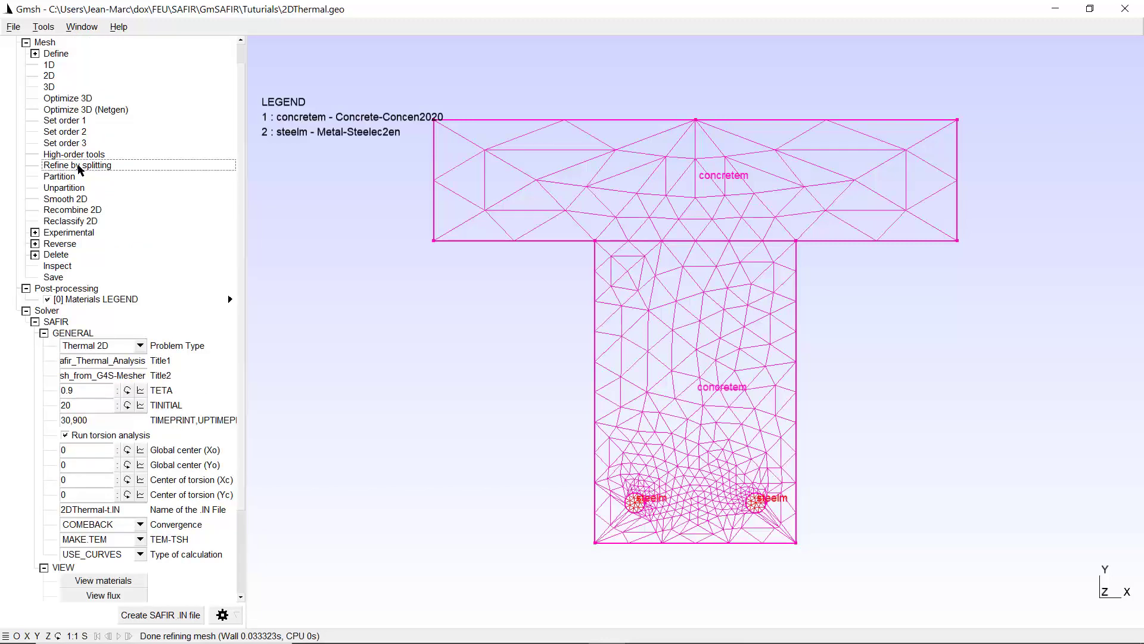
left_click(78, 166)
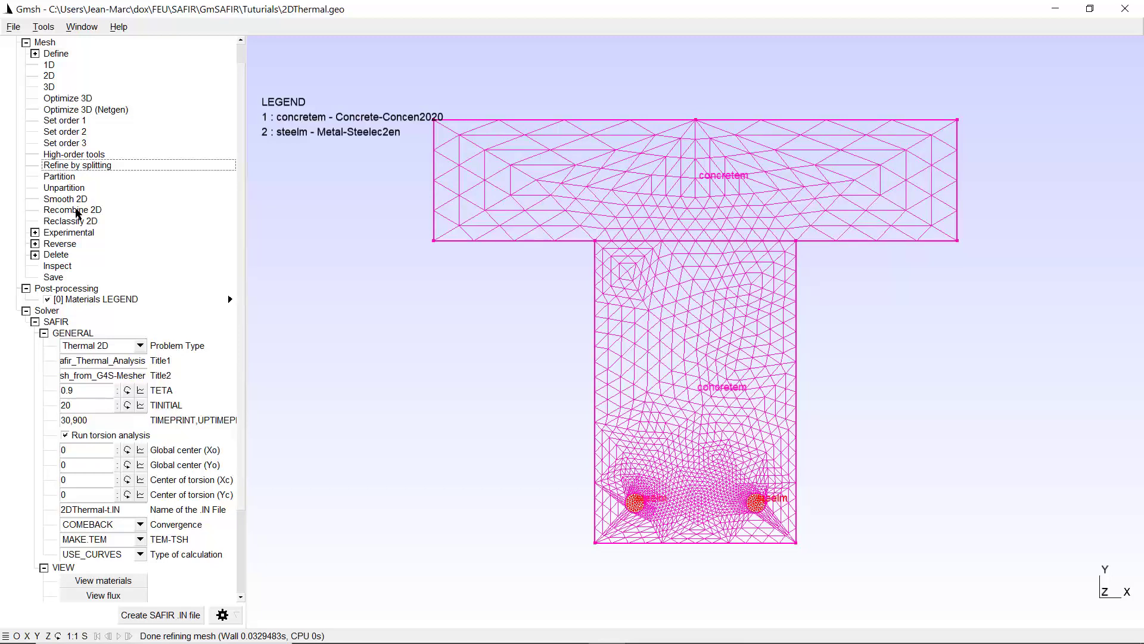
left_click(78, 210)
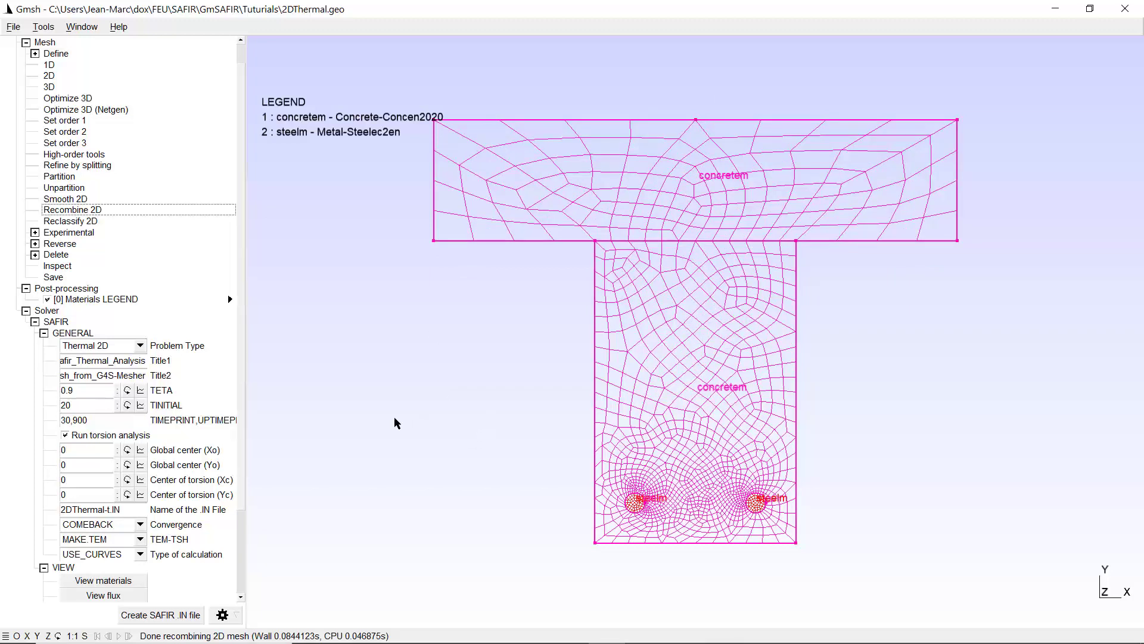
scroll(311, 430, "up", 2)
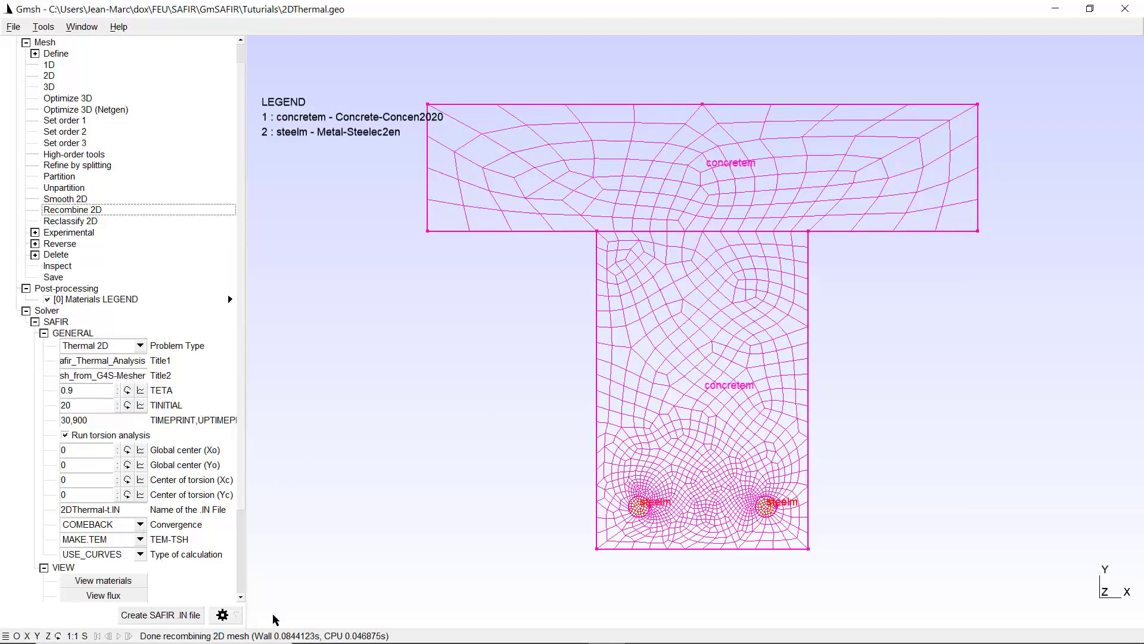
Write the SAFIR .IN file, then open 2DThermal-t.IN from the Tuturials folder in UltraEdit
left_click(493, 626)
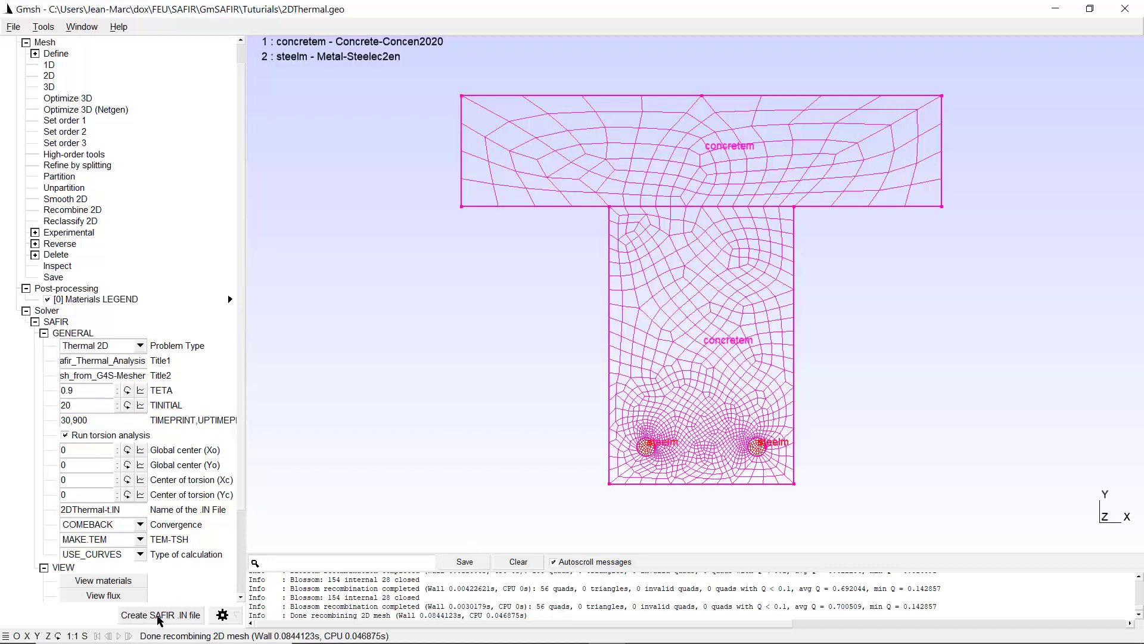
left_click(159, 617)
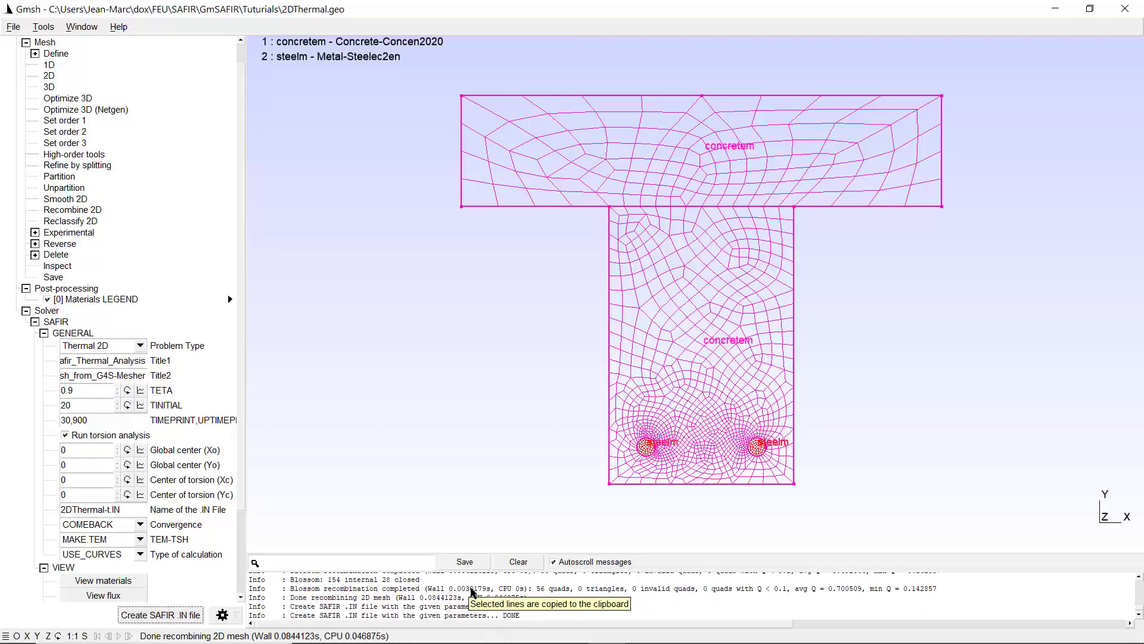
mouse_move(459, 630)
left_click(385, 630)
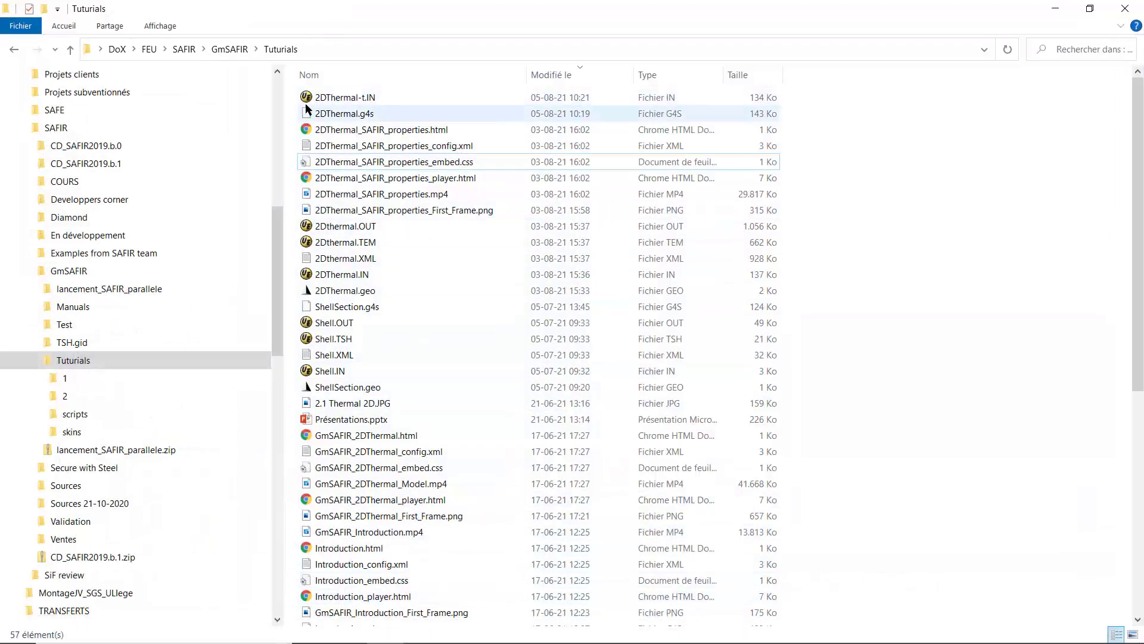
double_click(367, 99)
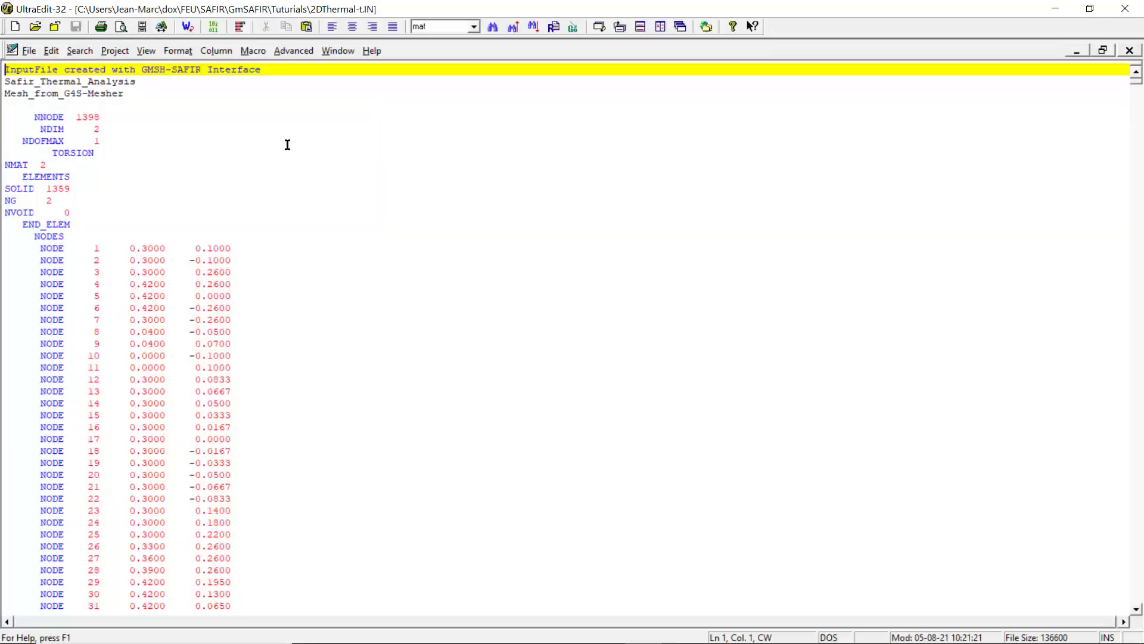
left_click(287, 145)
left_click(523, 239)
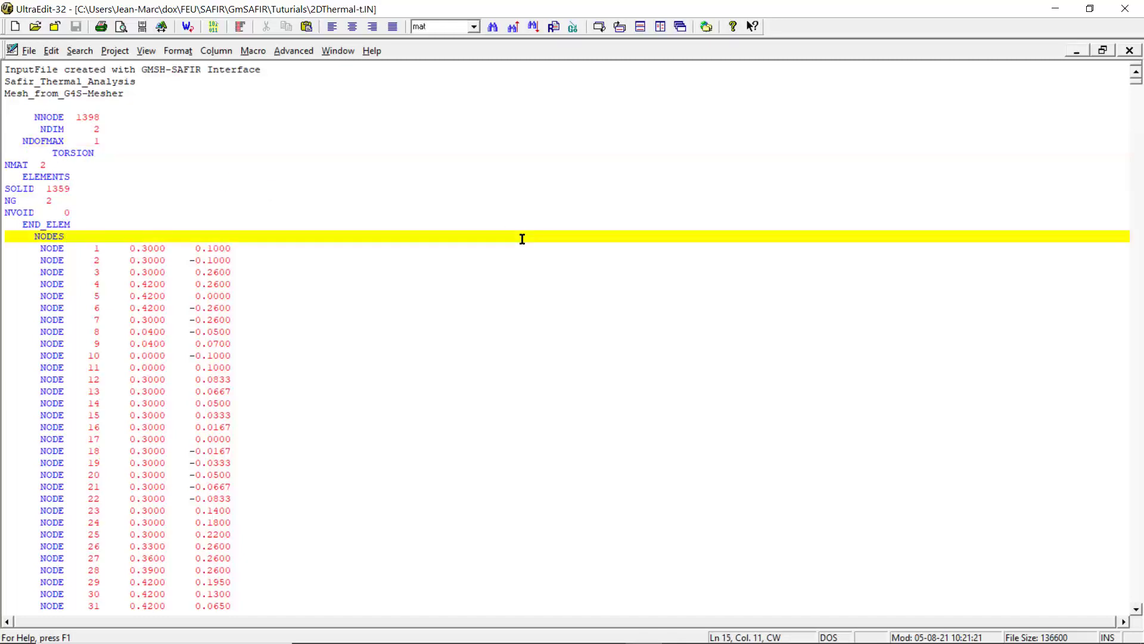
key("ctrl+End")
scroll(213, 462, "down", 6)
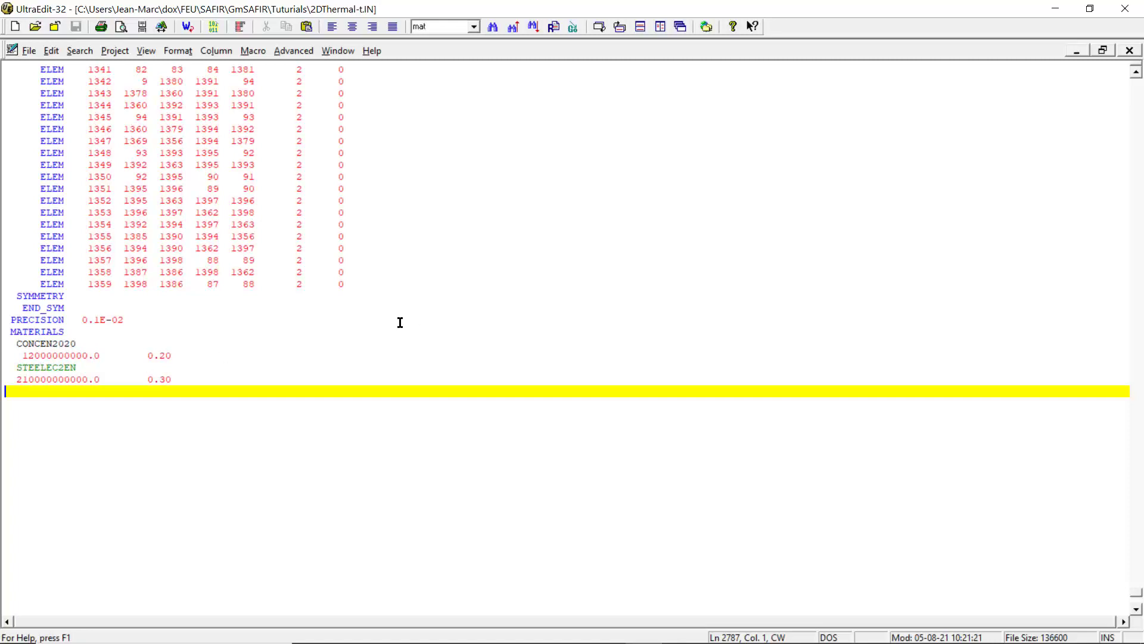
Close UltraEdit, add 2DThermal-t.IN to Safir Shell's run list, and run it to completion
left_click(1125, 8)
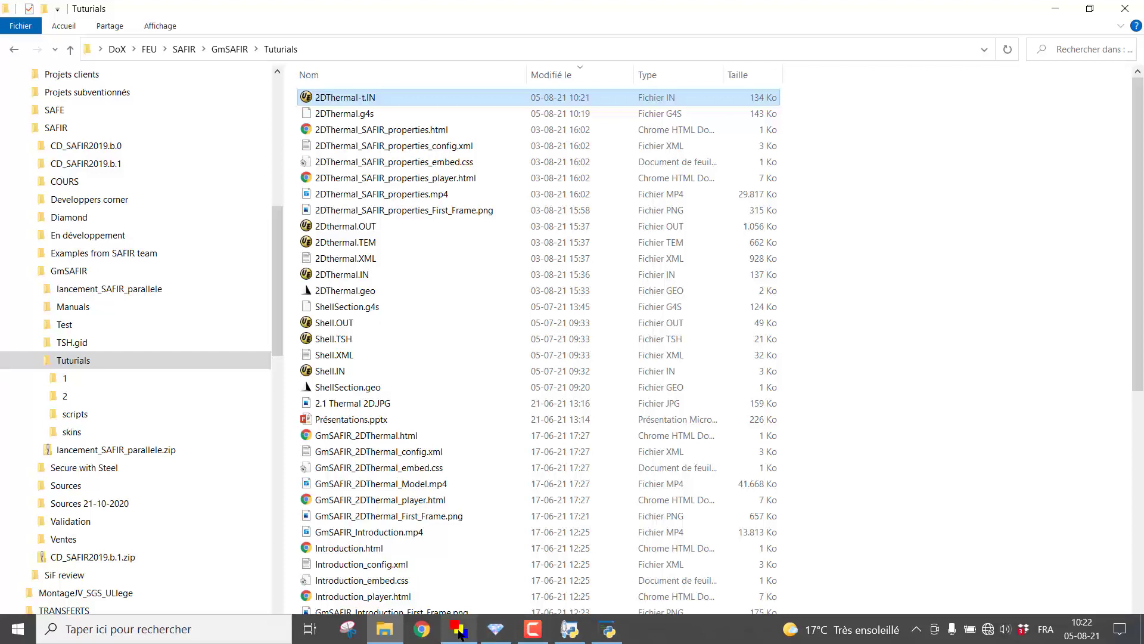
left_click(460, 633)
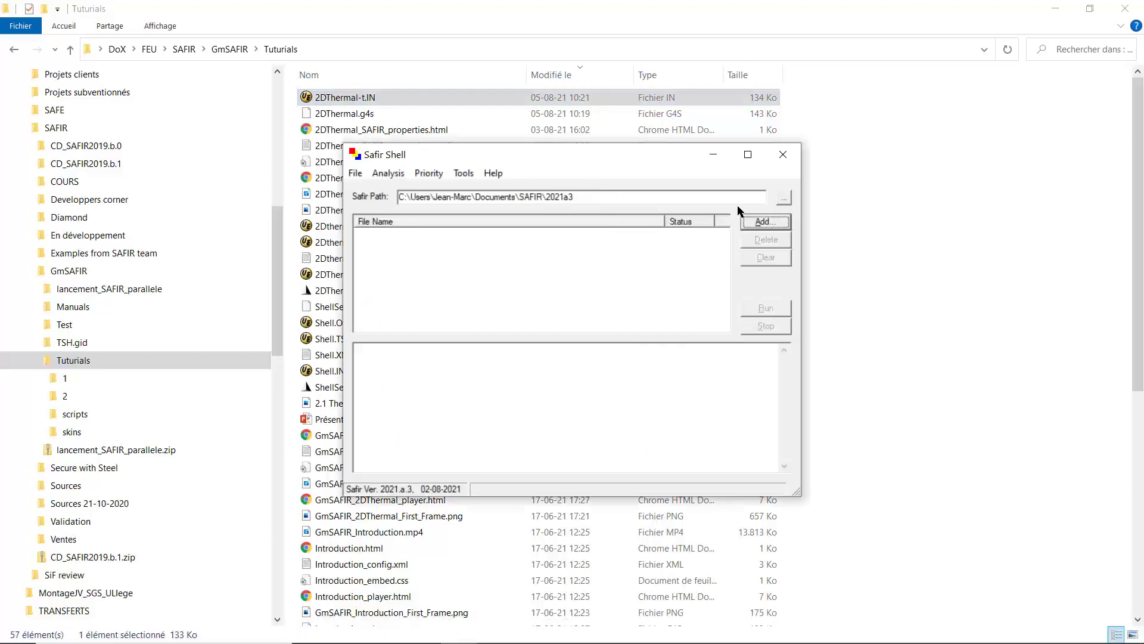
left_click(770, 225)
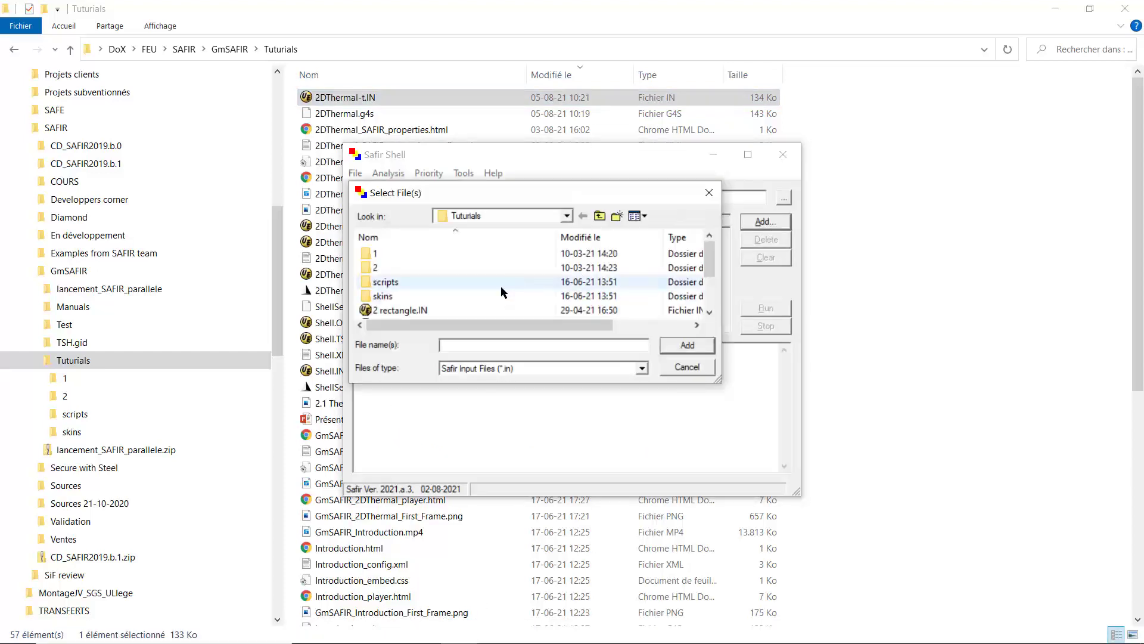
scroll(489, 289, "down", 2)
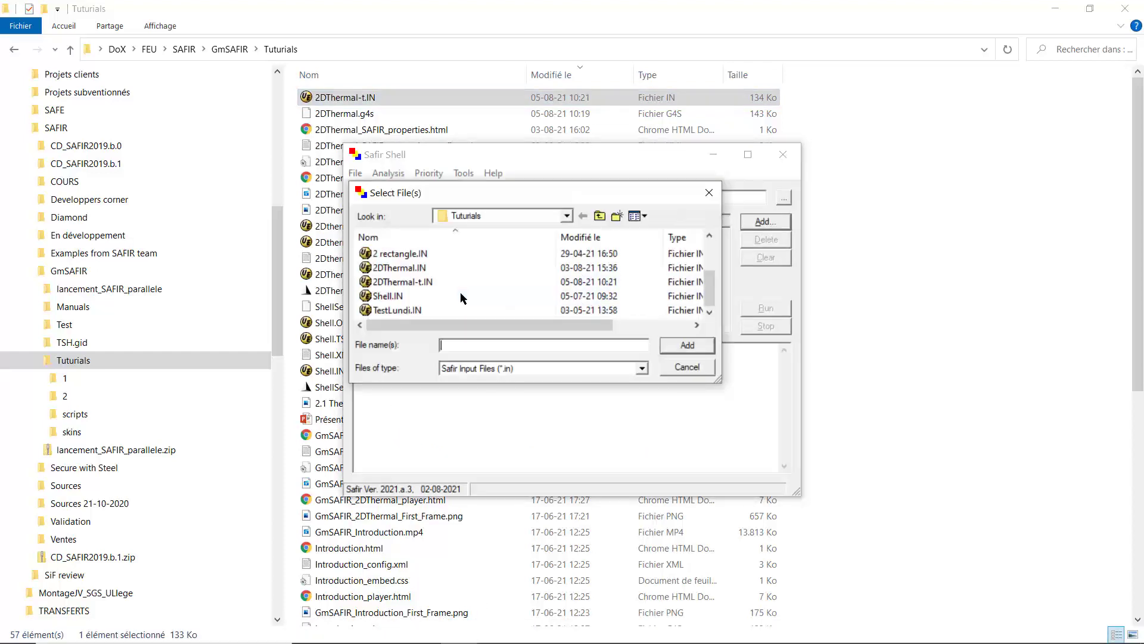
left_click(416, 282)
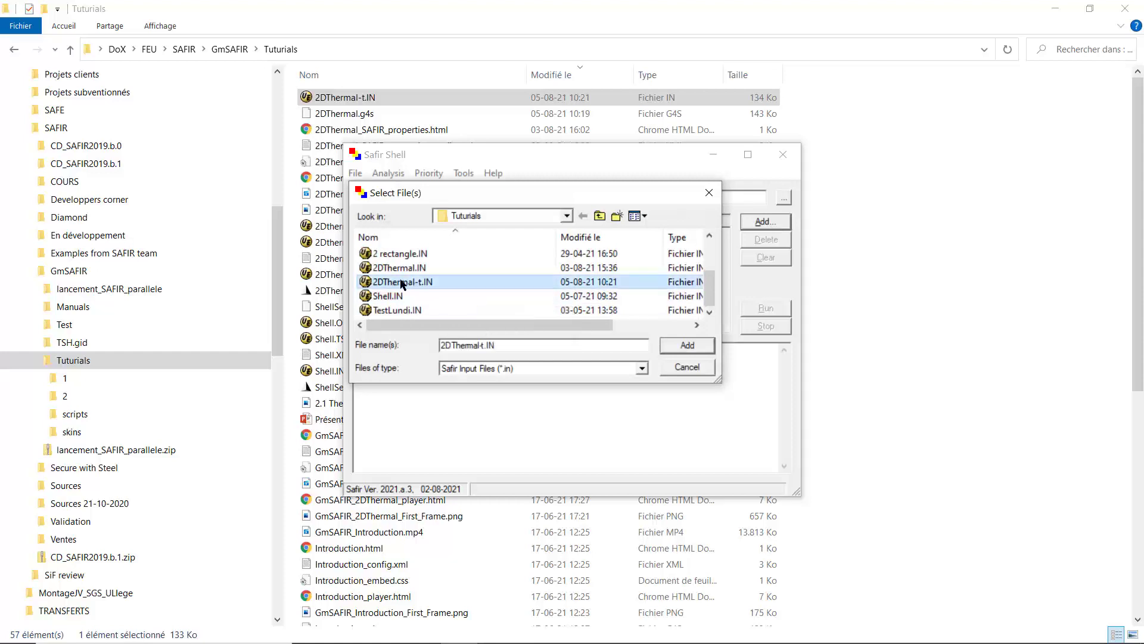
left_click(688, 347)
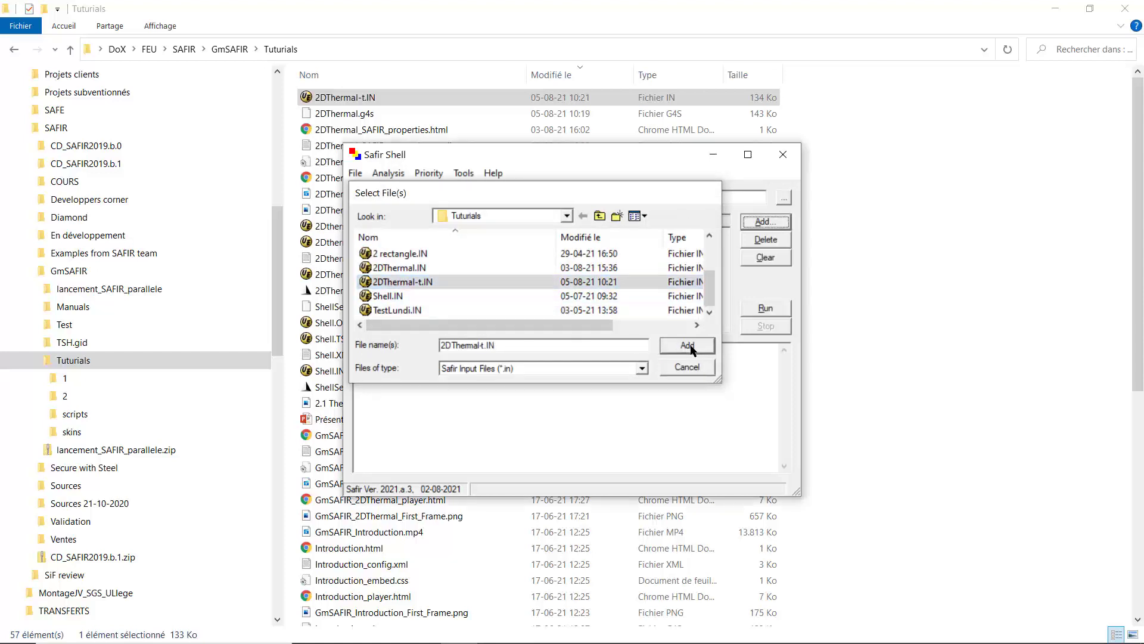
left_click(772, 309)
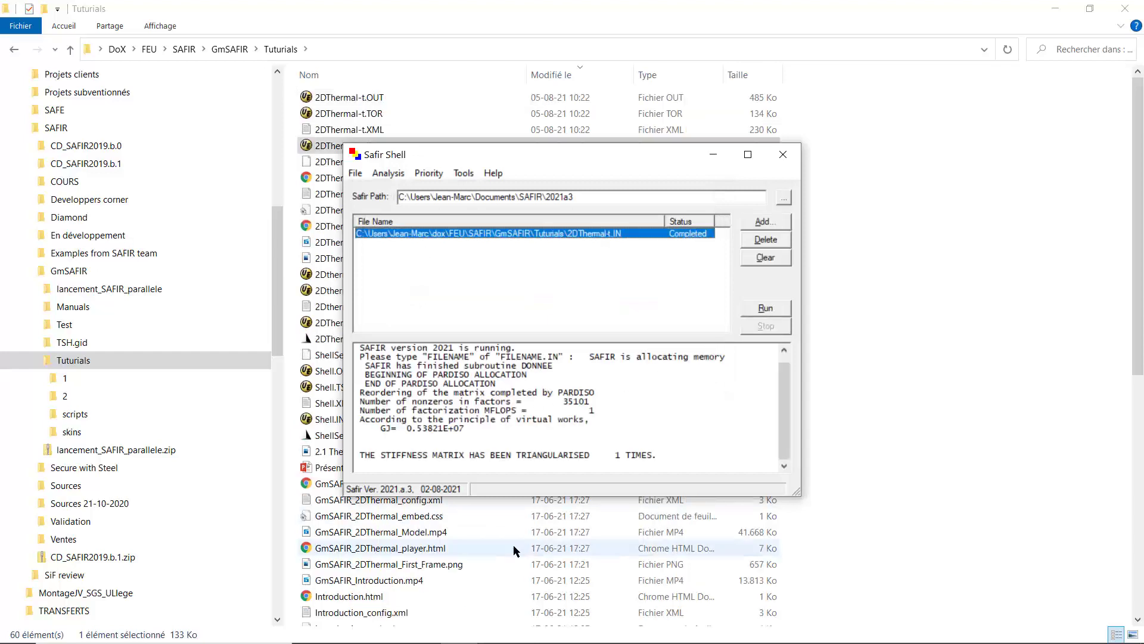
mouse_move(561, 620)
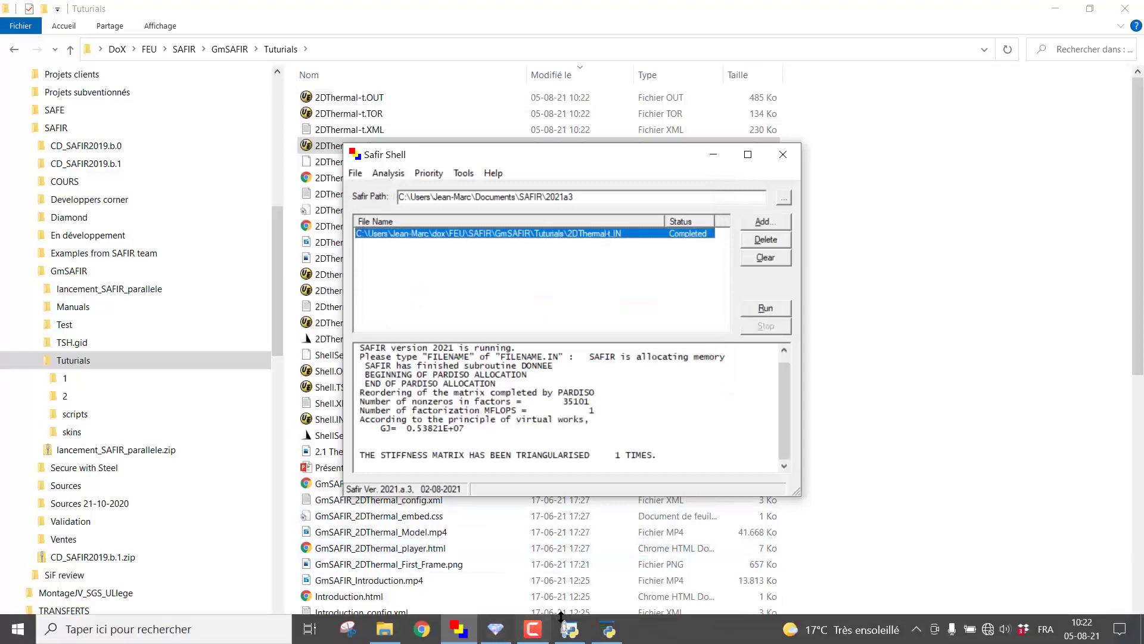
left_click(496, 629)
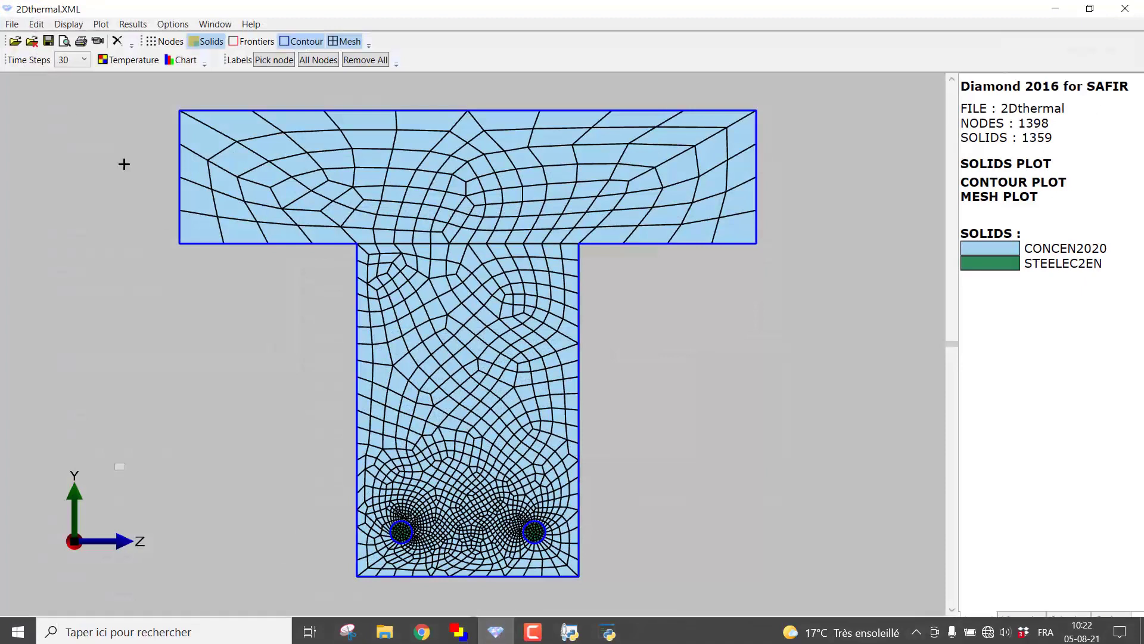
Open 2DThermal-t.XML, zoom to the section, plot warping (−0.09941 to 0.09948) without mesh lines, then close Diamond
left_click(15, 41)
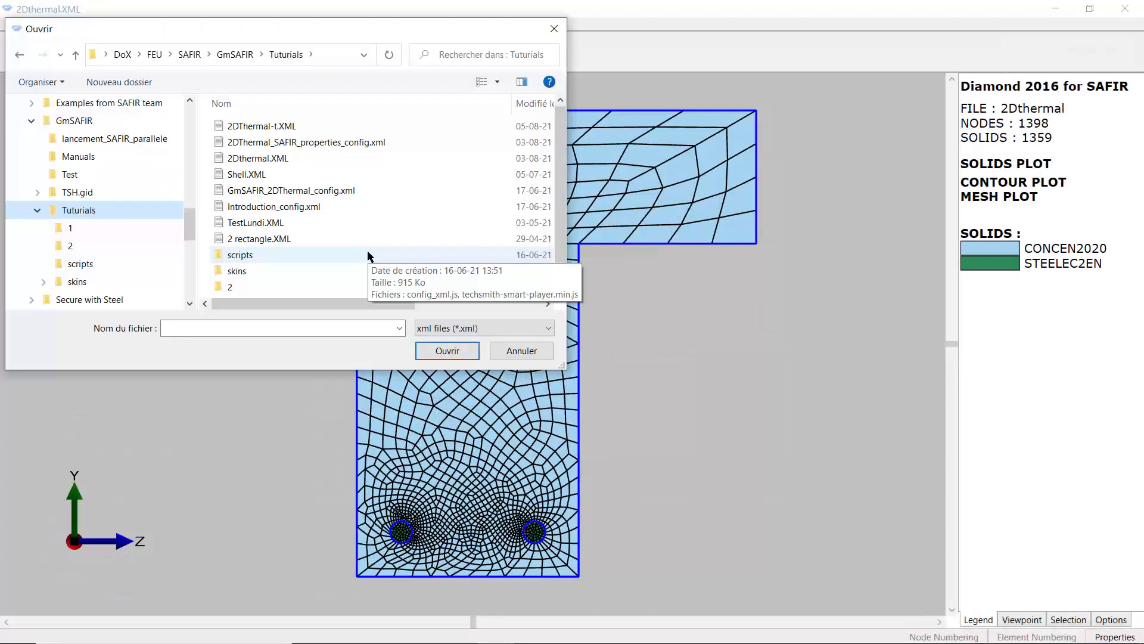
left_click(287, 128)
left_click(453, 354)
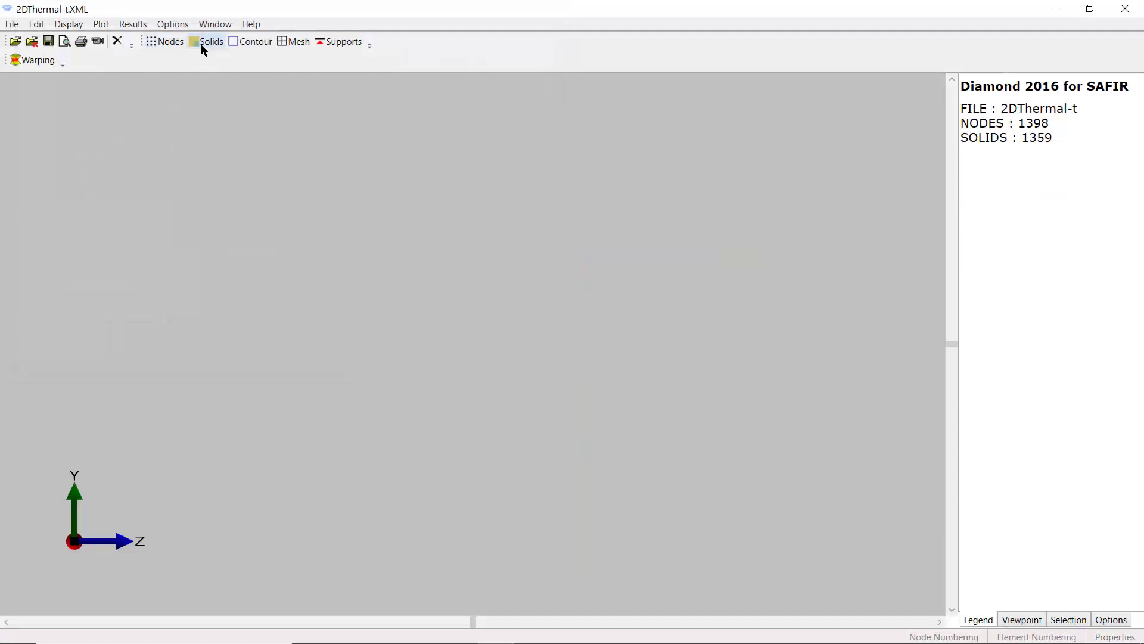
left_click(290, 43)
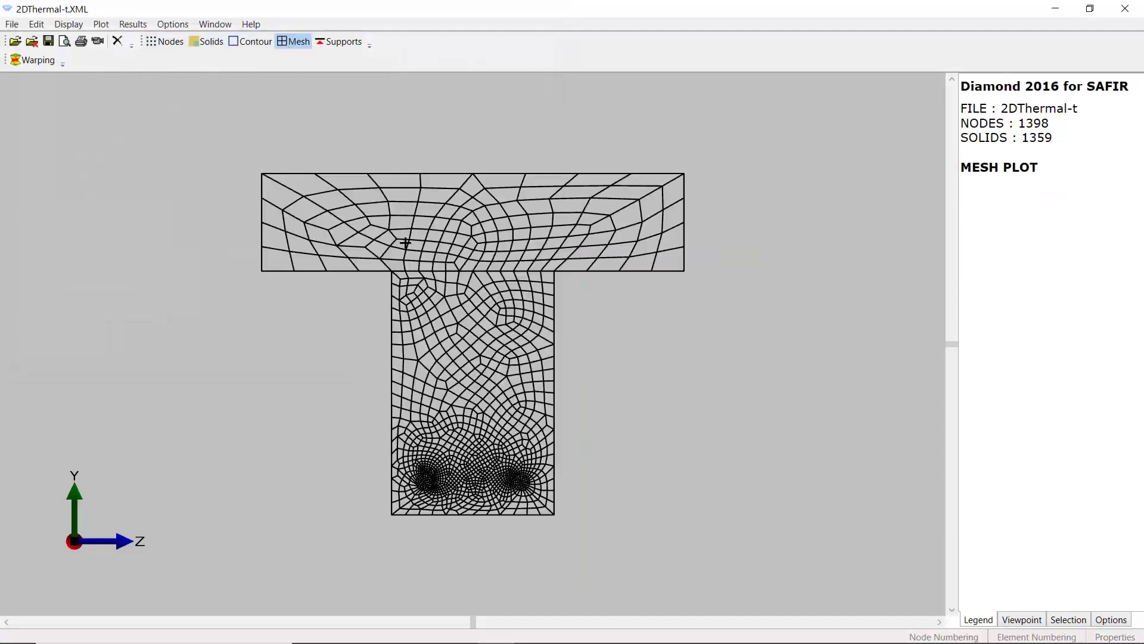
left_click_drag(231, 147, 717, 581)
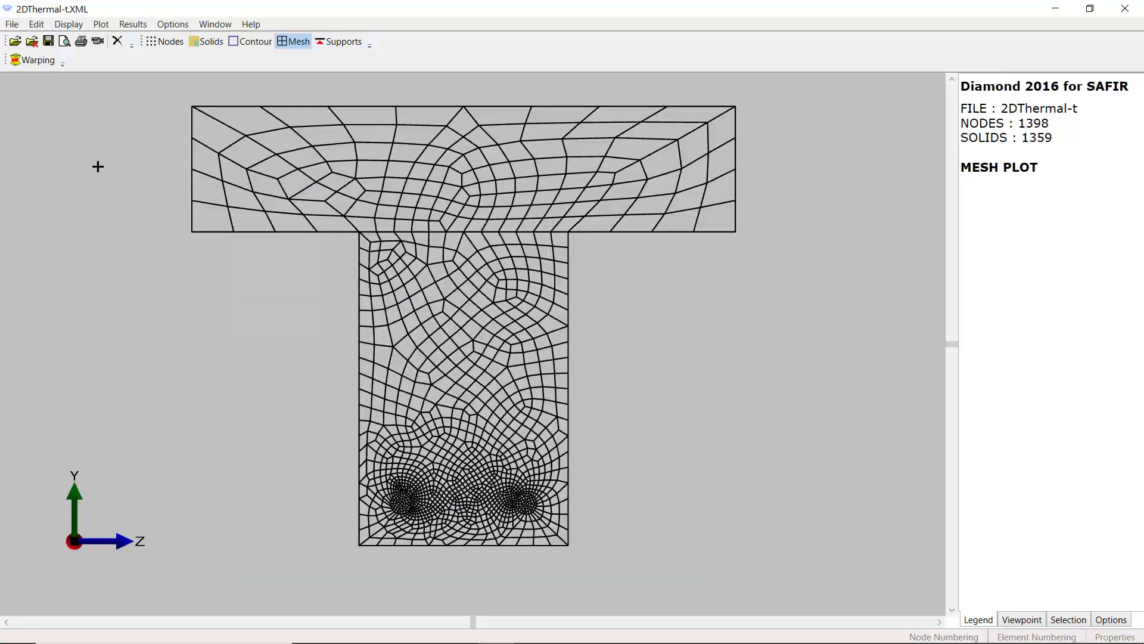
left_click(33, 61)
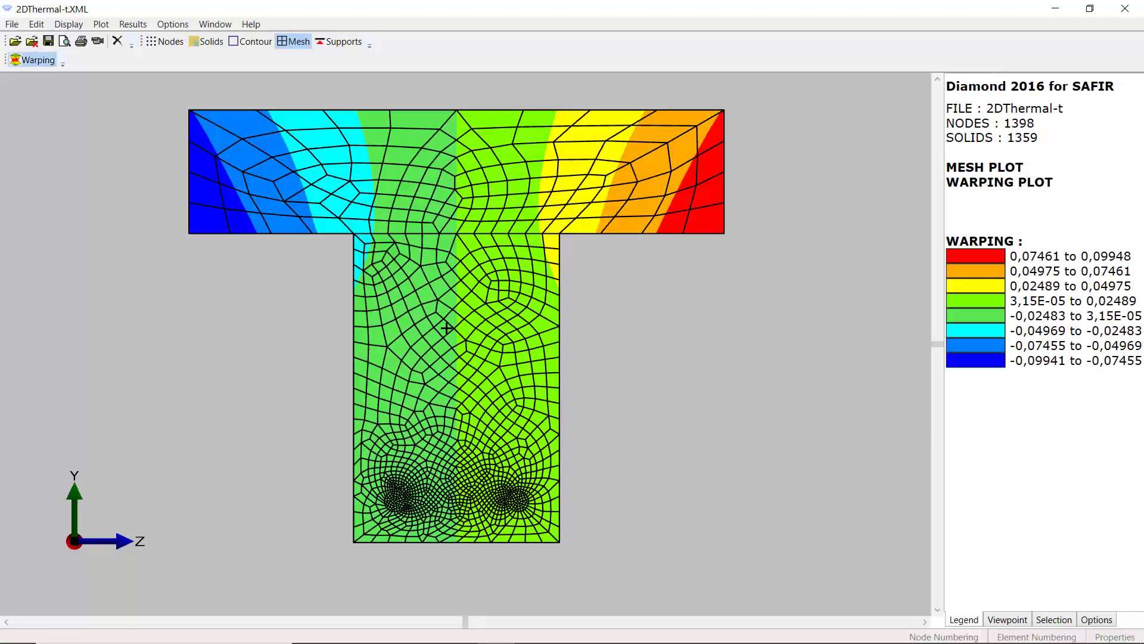
left_click(286, 44)
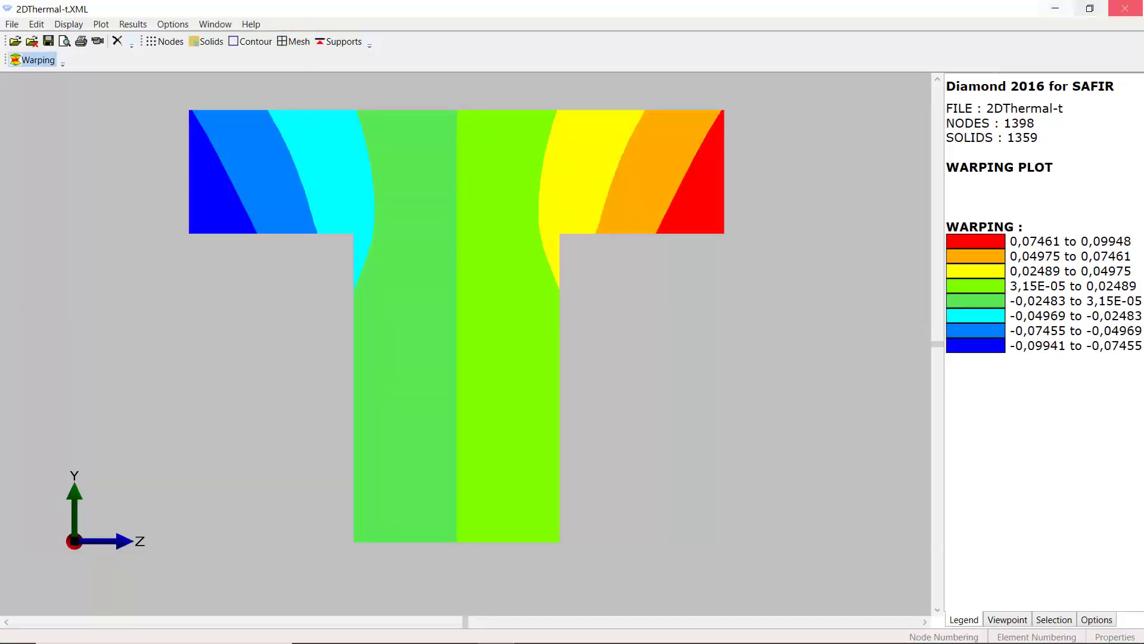
left_click(1125, 8)
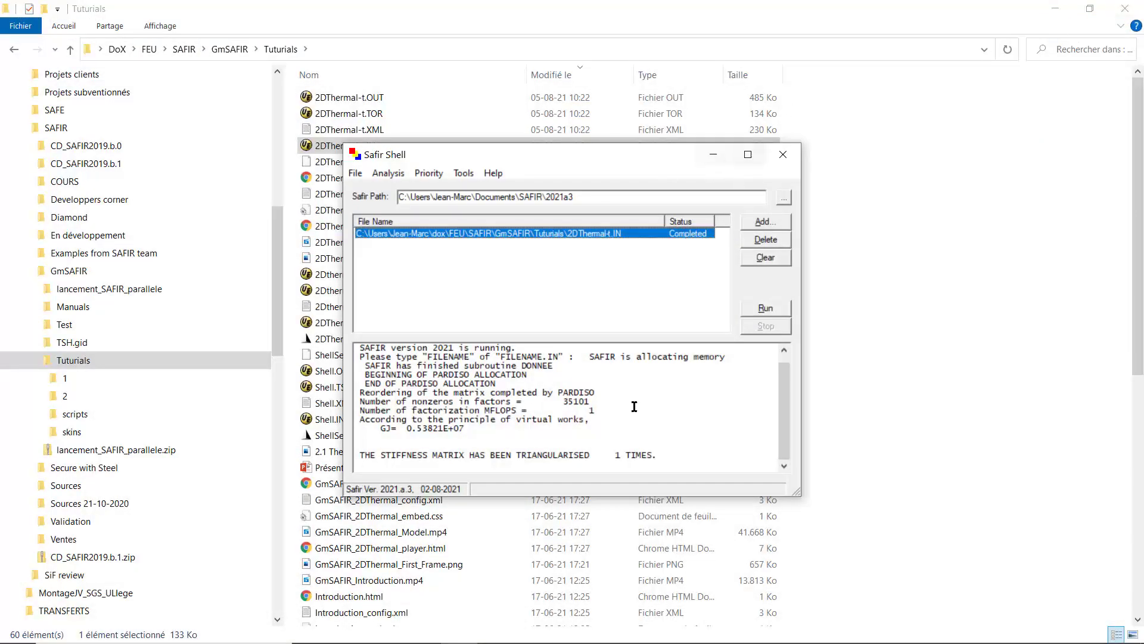
Bring File Explorer forward and sort the Tuturials folder by the Nom column
left_click(501, 598)
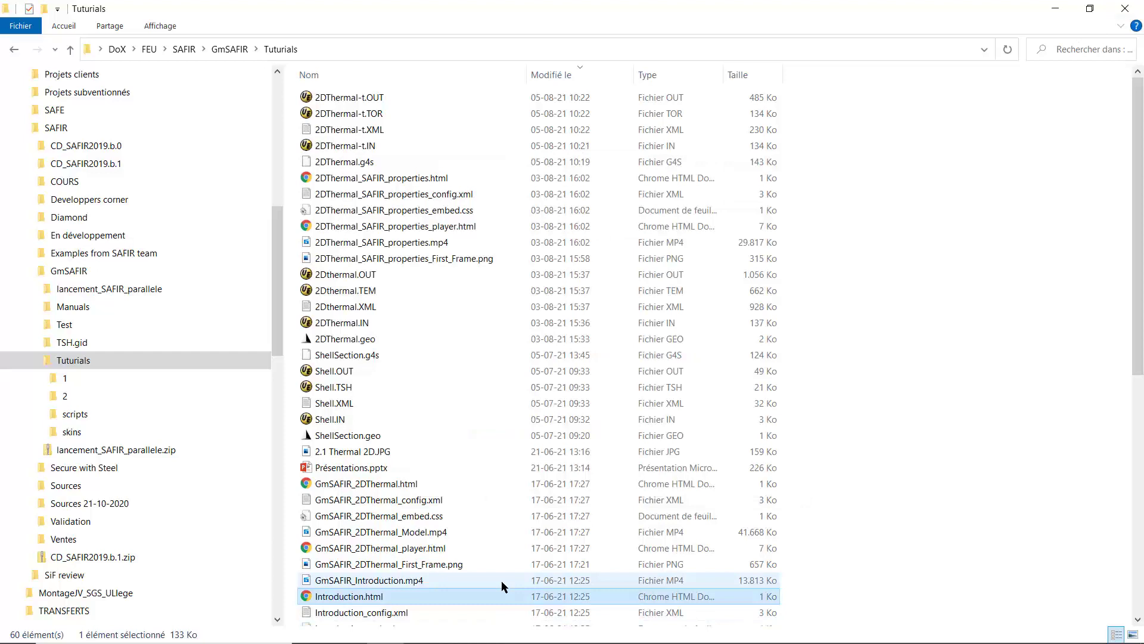
left_click(345, 74)
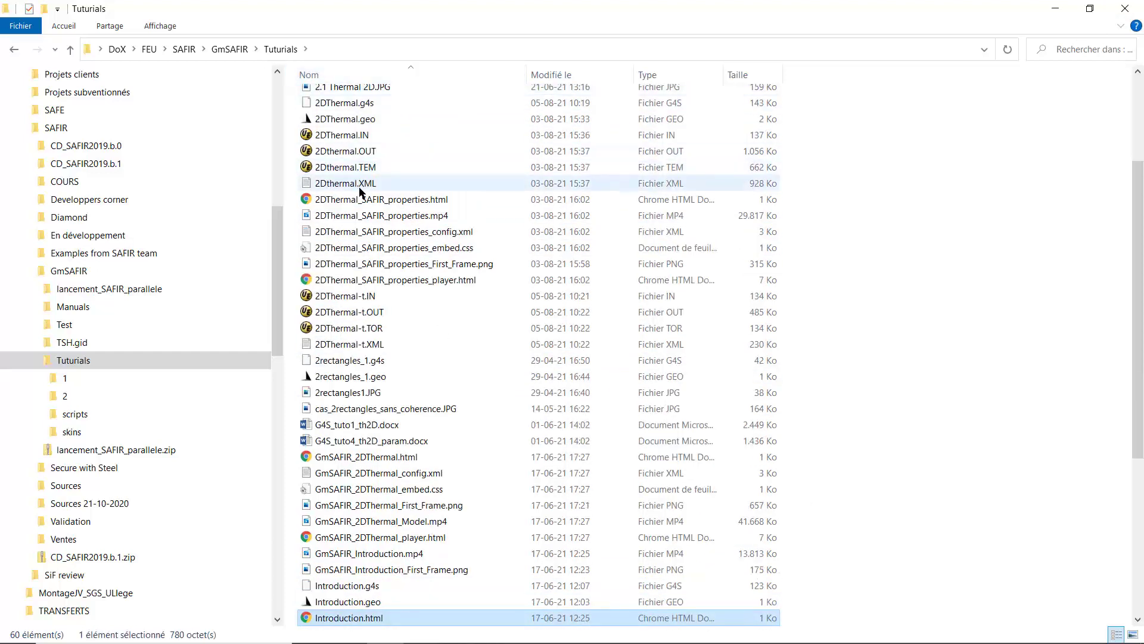